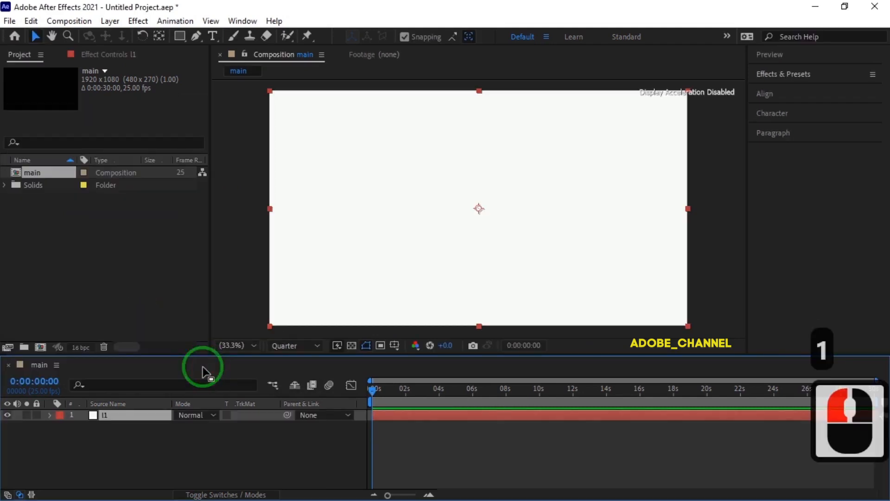
Apply the CC Star Burst effect to the l1 layer and move the current time to 0:00:04:22
left_click(820, 74)
left_click(784, 92)
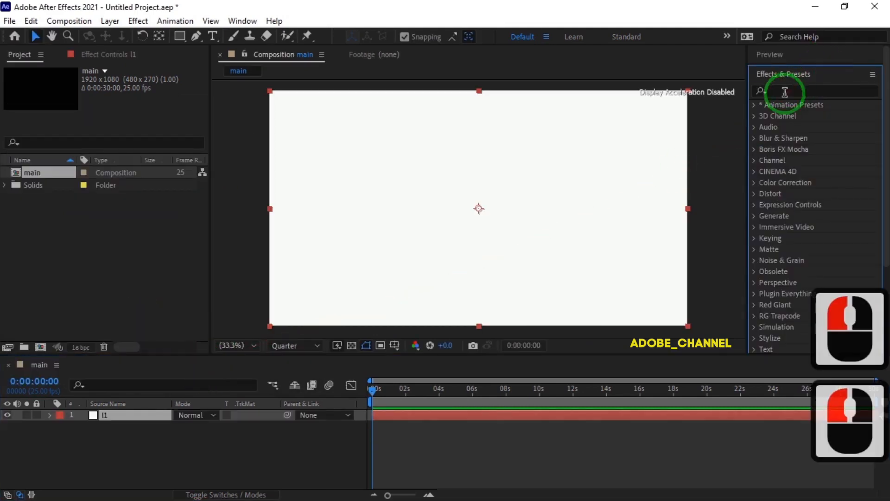
type("cc")
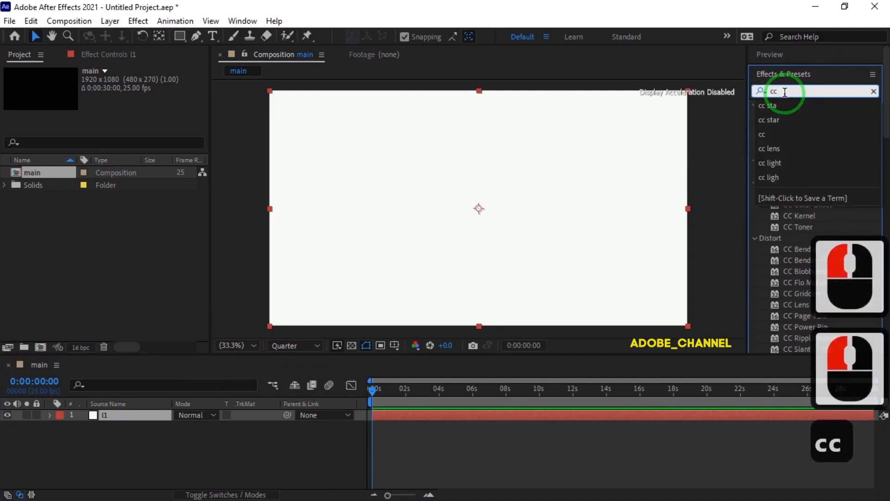
type(" star")
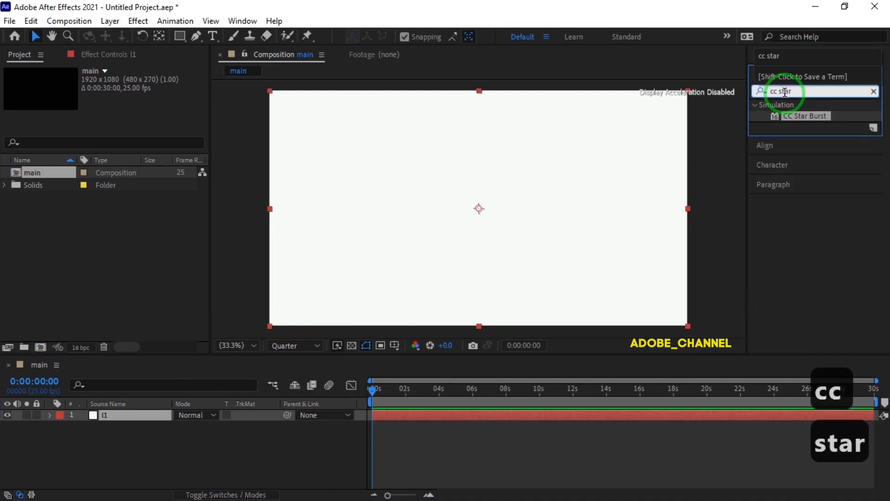
double_click(809, 116)
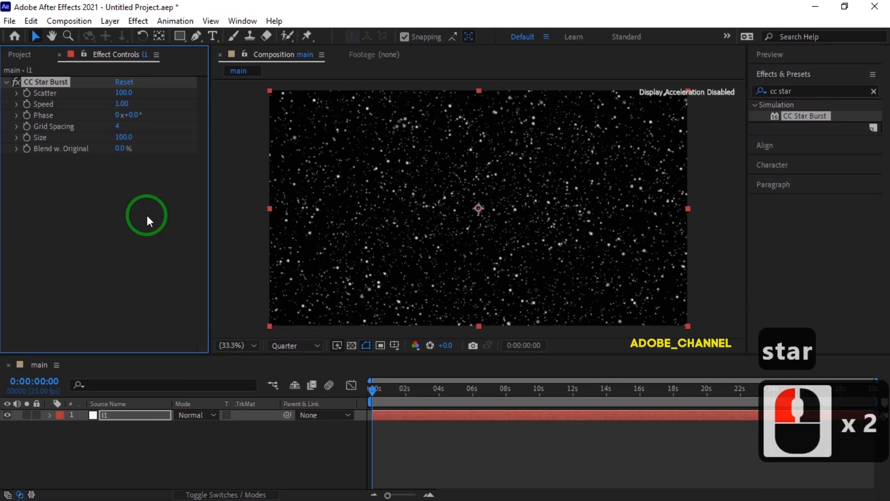
left_click(372, 388)
left_click_drag(371, 388, 455, 399)
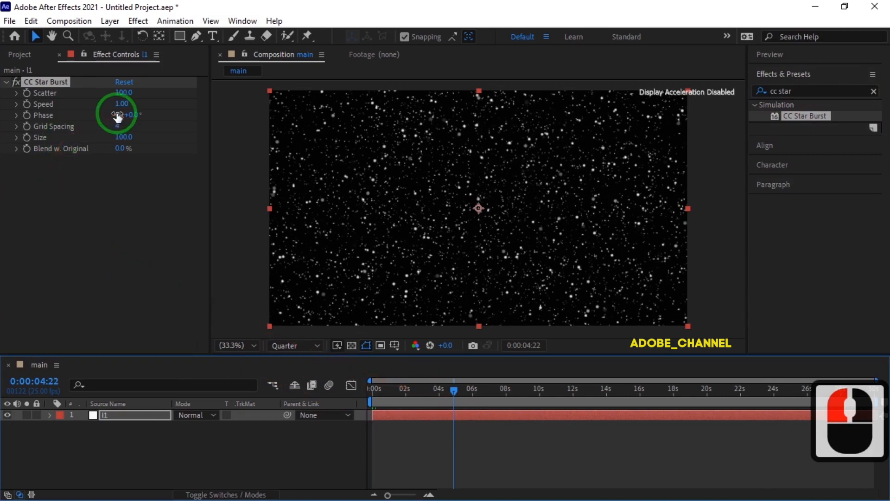
Set the star burst's scatter to 130, grid spacing to 25 and size to 25
left_click(123, 93)
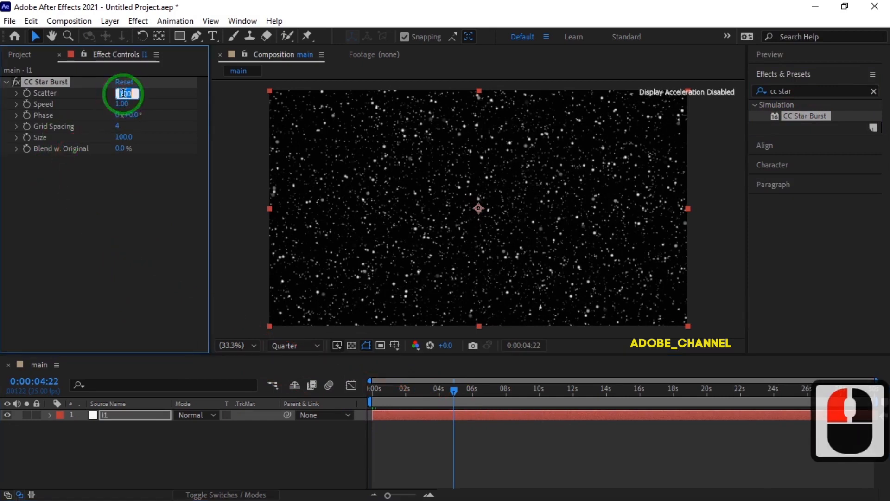
type("130")
key("Return")
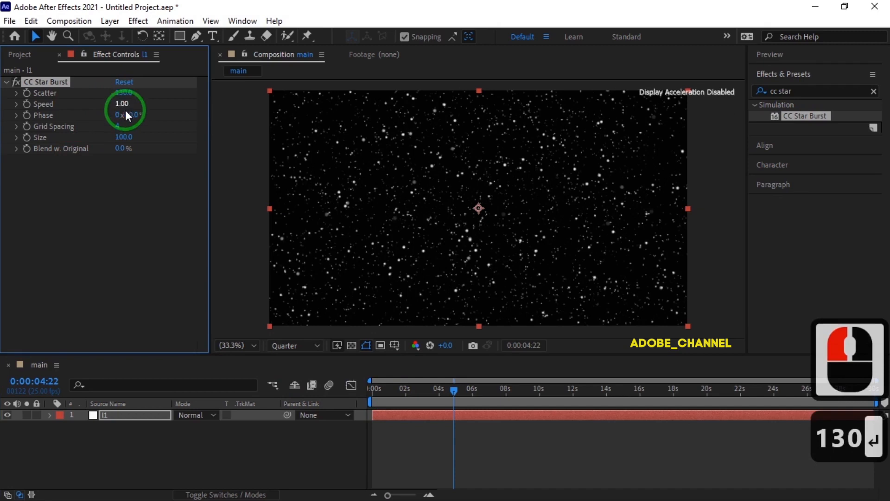
left_click(120, 126)
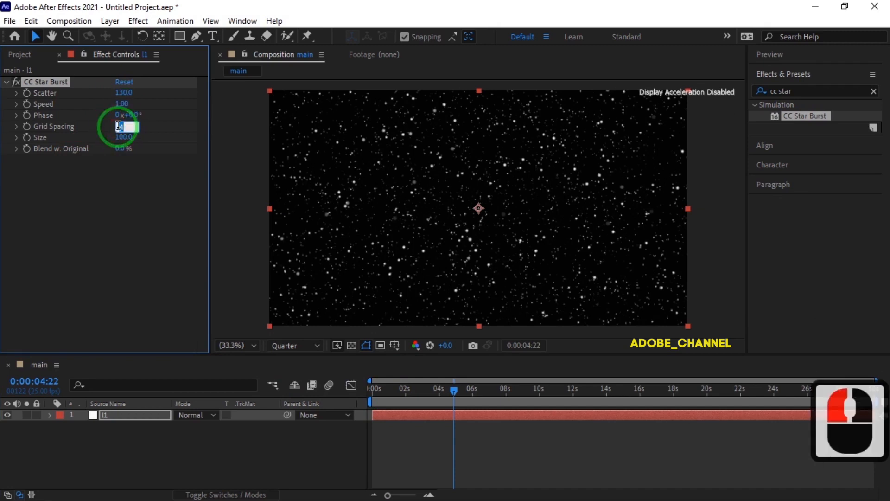
type("25")
key("Return")
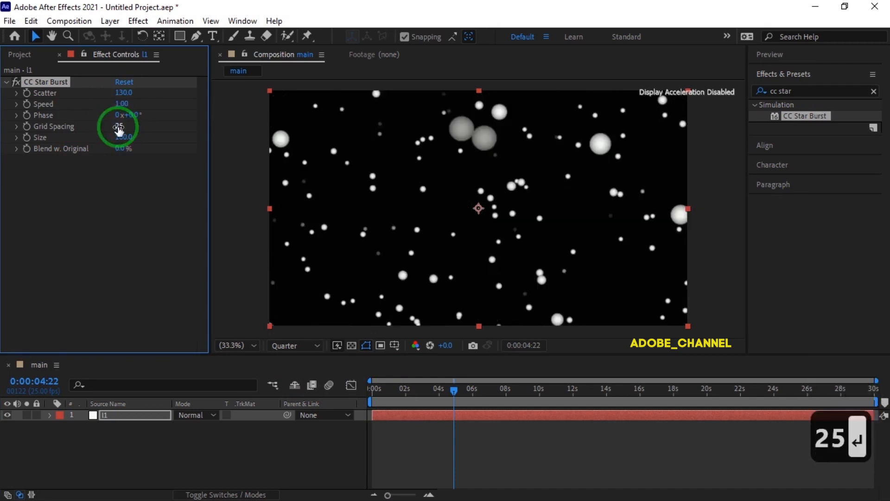
left_click(124, 137)
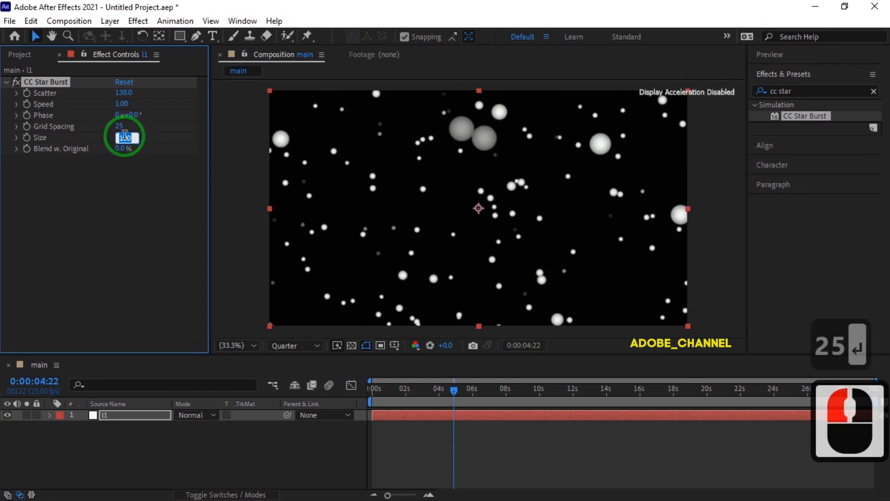
type("25")
key("Return")
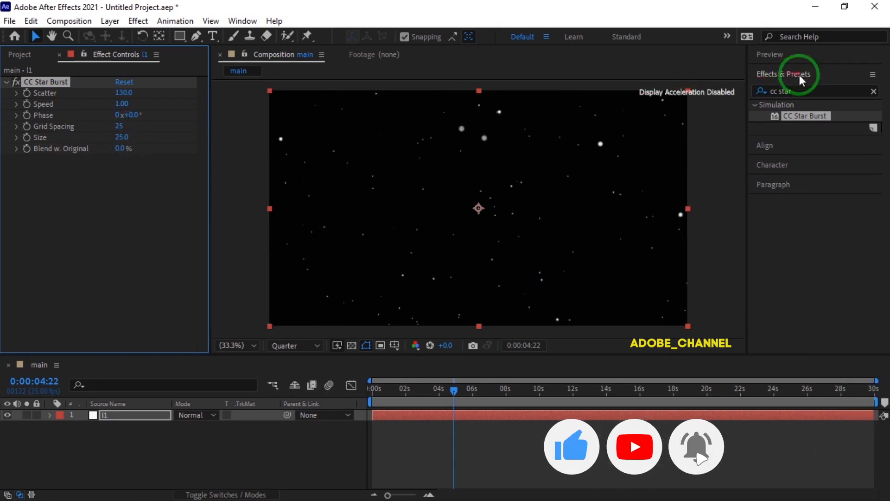
Add the CC Light Burst 2.5 effect to the l1 layer and set its ray length to -80
left_click_drag(801, 91, 760, 99)
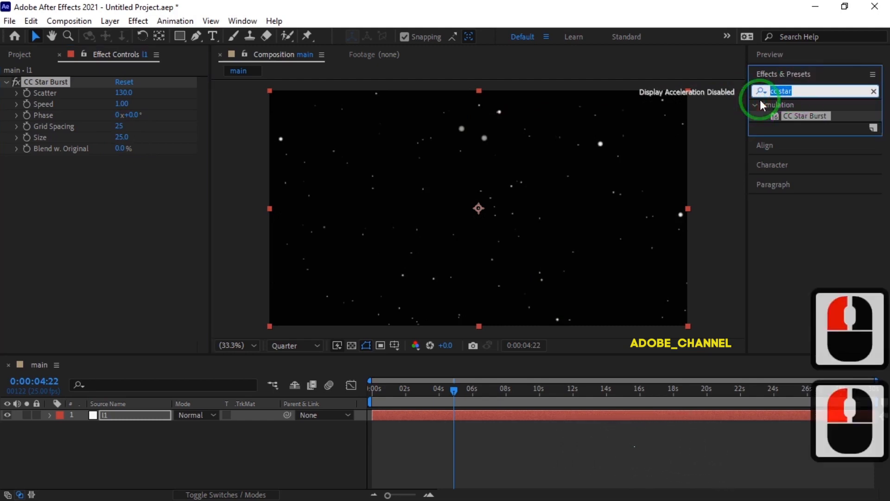
type("cc ligh")
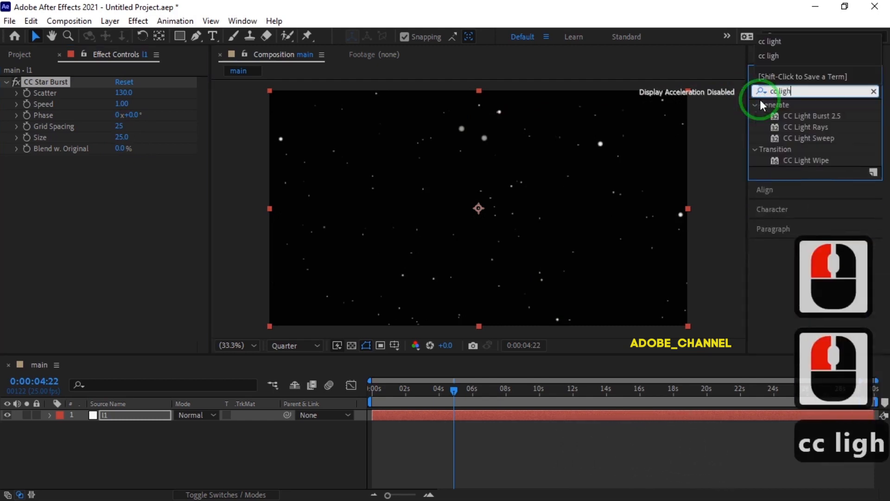
type("t")
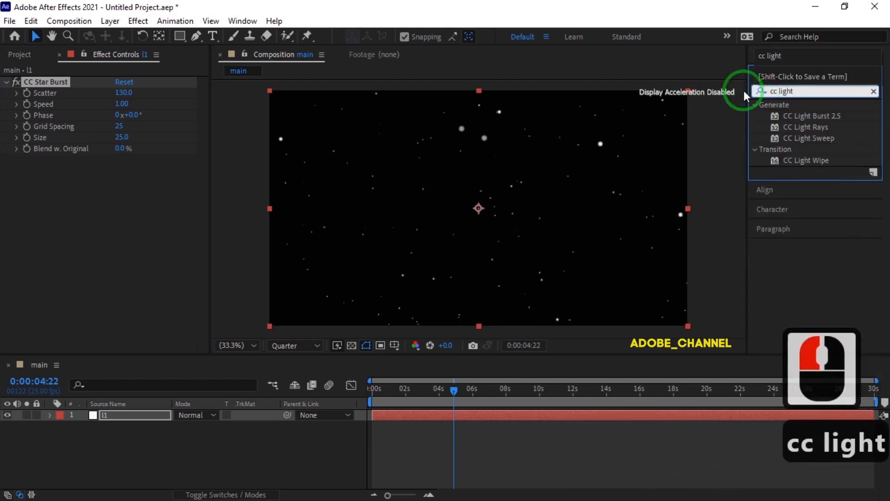
double_click(813, 114)
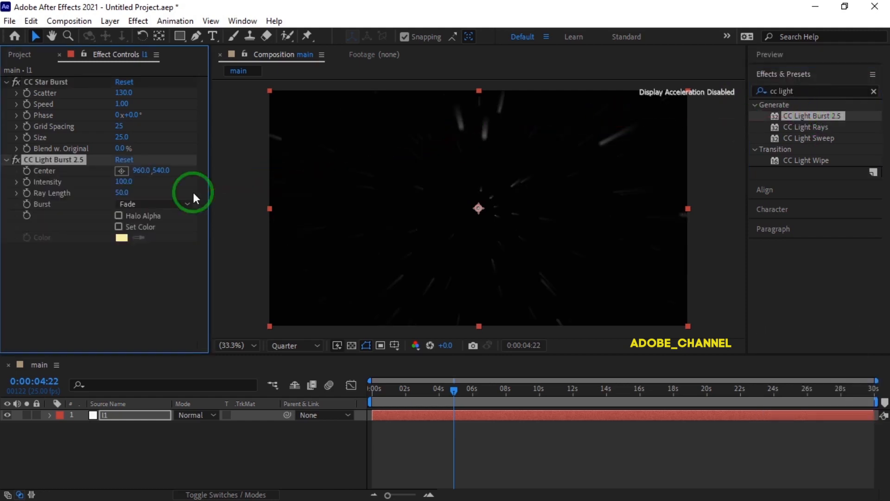
left_click(122, 192)
type("-80")
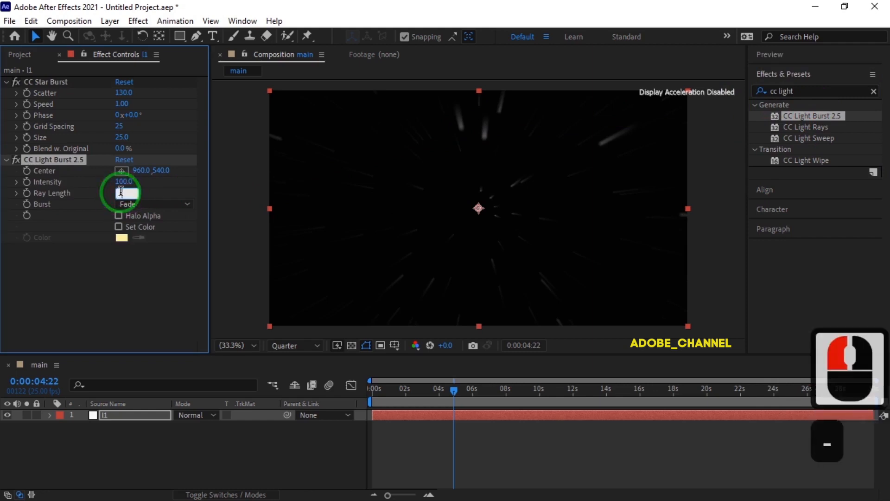
key("Return")
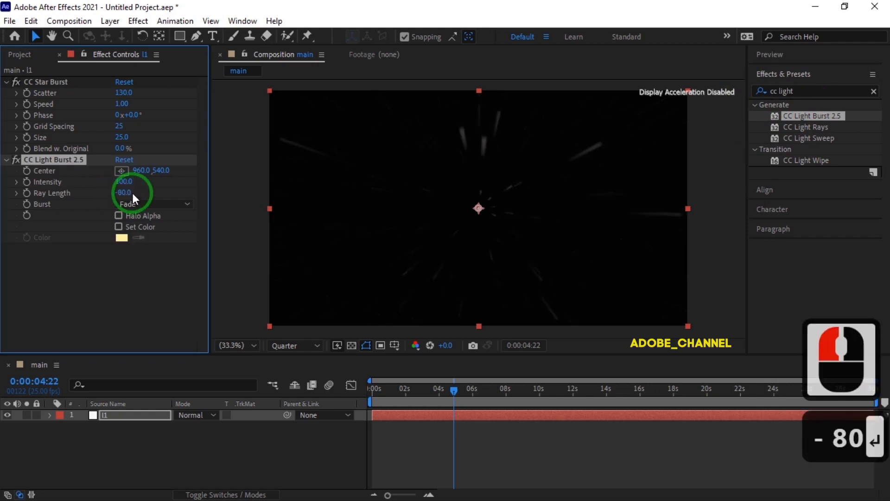
Enable Set Color on the l1 layer's light burst and choose a saturated pinkish red
left_click(119, 227)
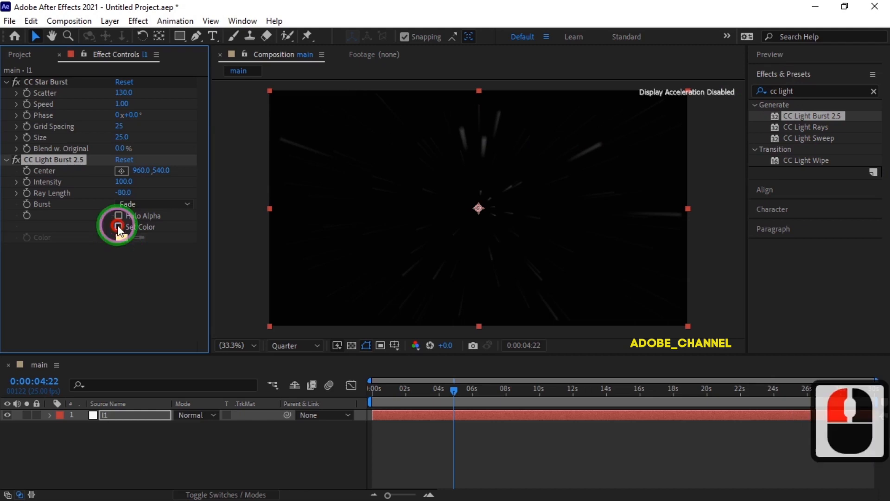
left_click(121, 237)
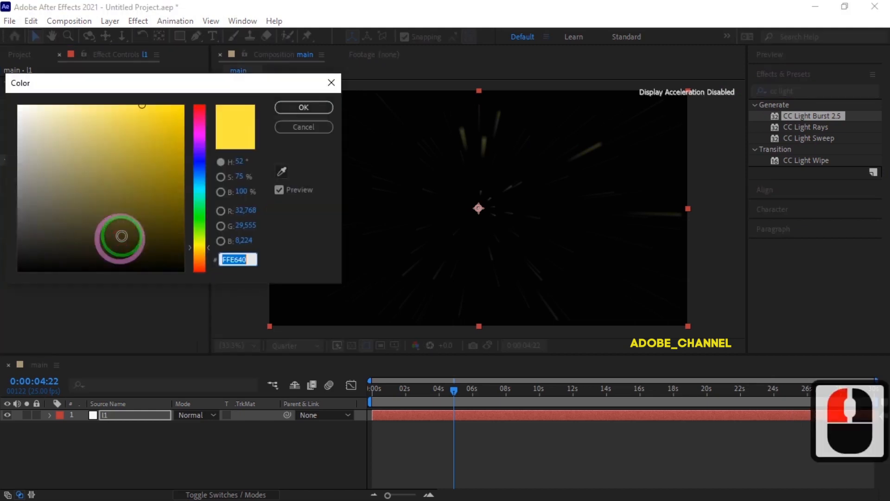
left_click(200, 110)
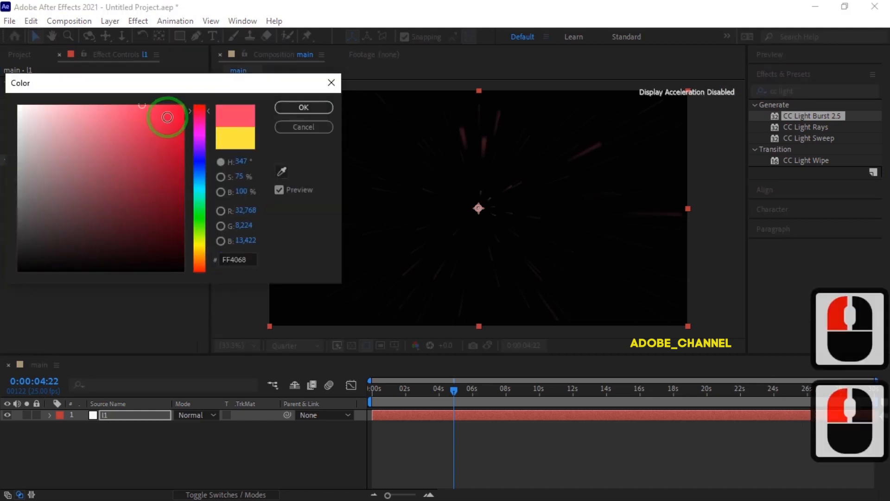
left_click(301, 107)
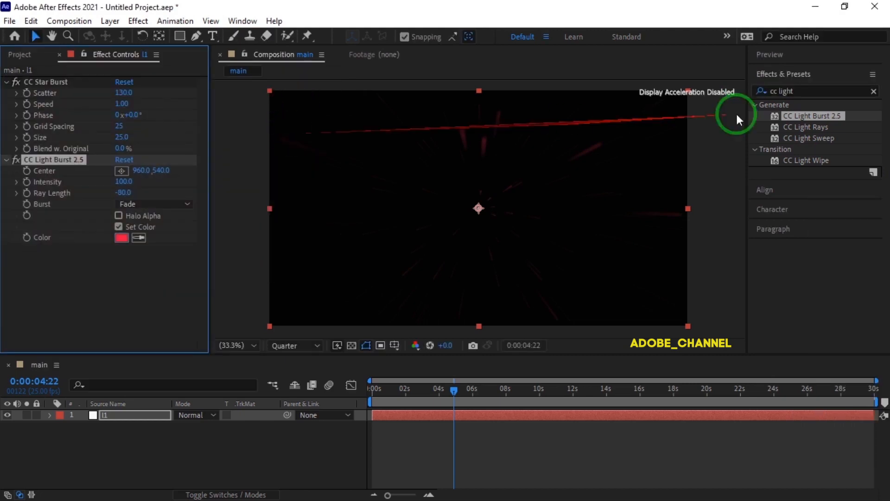
Add the Matte Choker effect to the l1 layer after the light burst
left_click(769, 95)
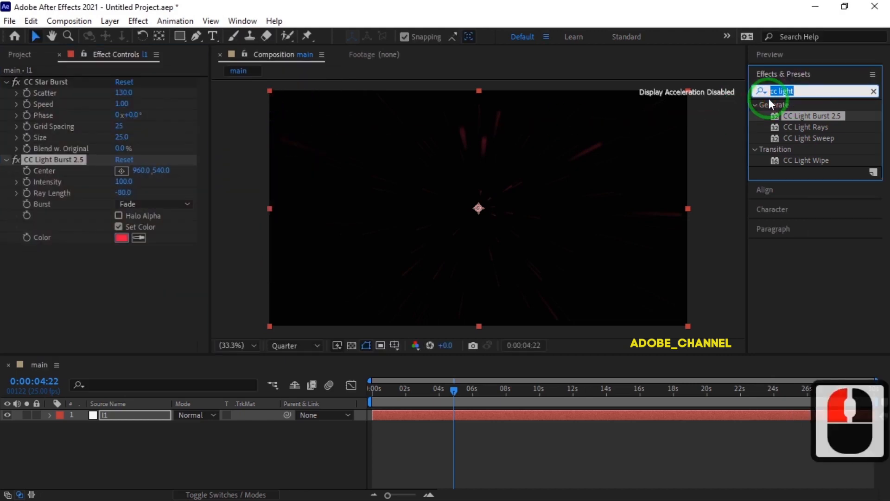
type("matt")
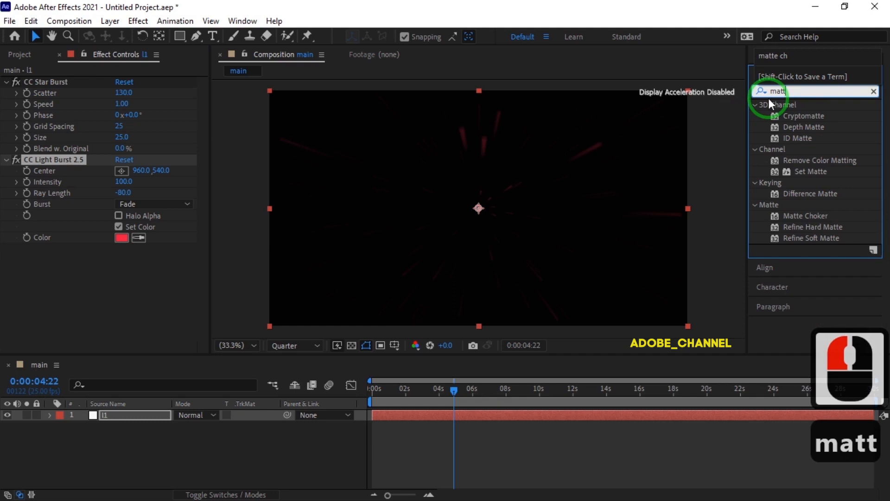
type("e")
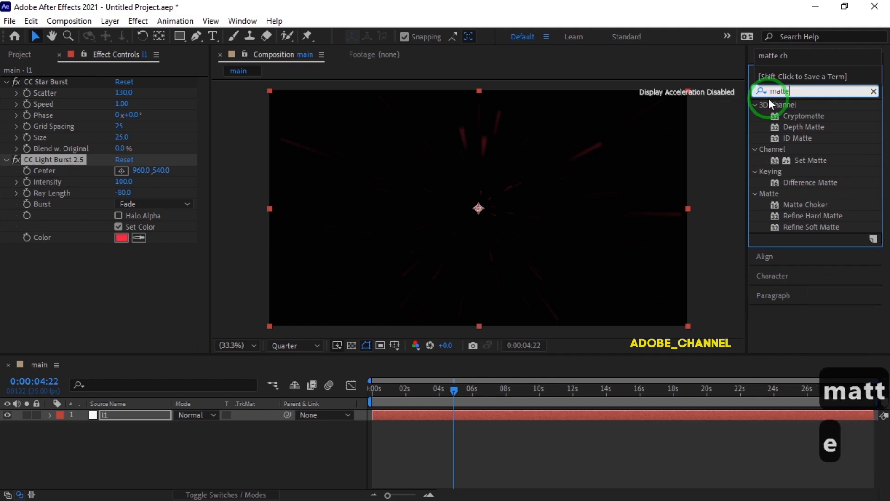
double_click(809, 204)
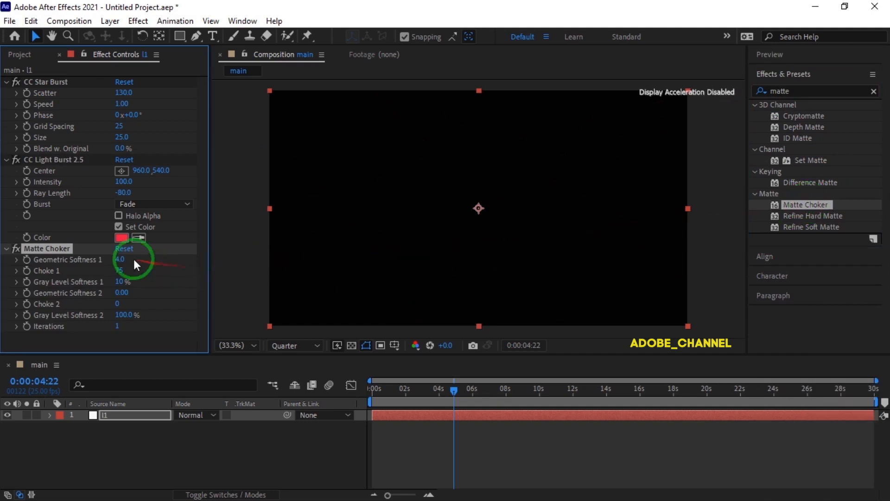
Set the Matte Choker's Geometric Softness 1 to 3 and Choke 1 to -125
left_click(120, 259)
type("3")
key("Return")
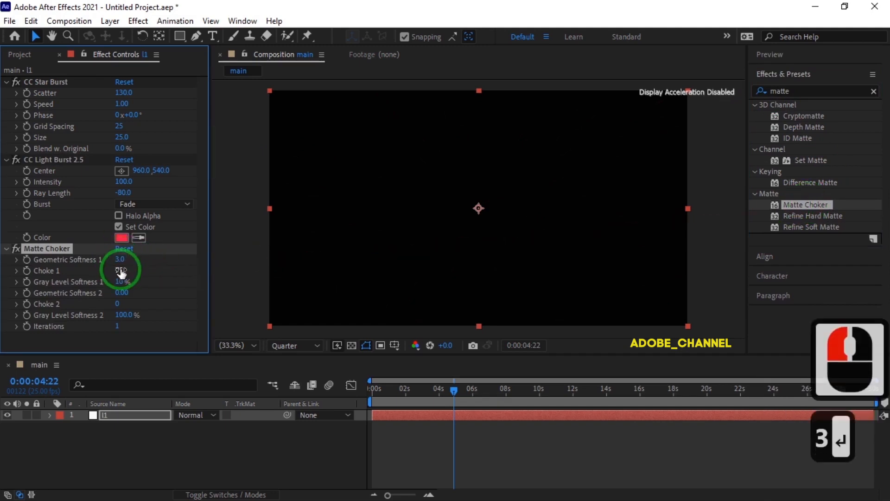
left_click(121, 272)
type("-12")
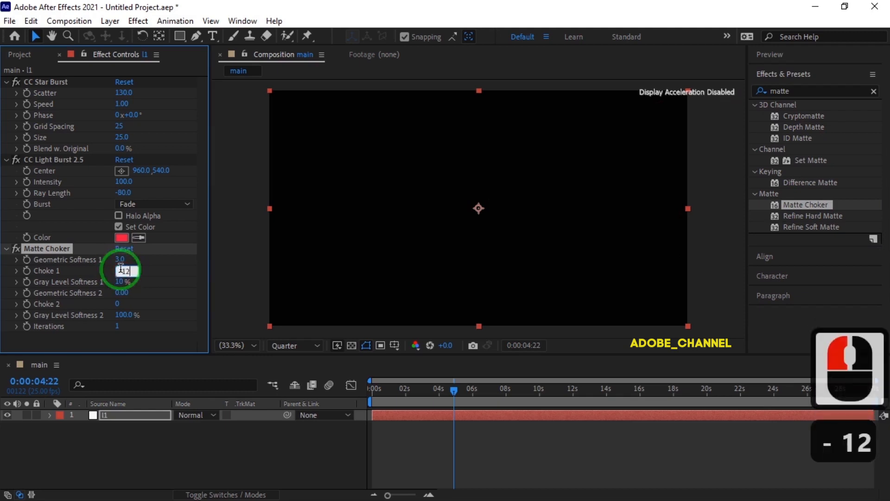
type("5")
key("Return")
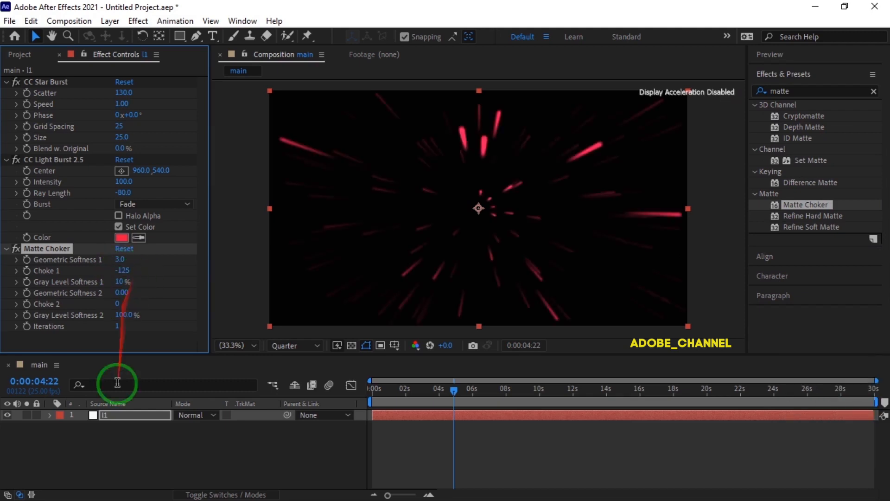
Duplicate the l1 layer and rename the upper copy to l2
left_click(127, 414)
key("ctrl+d")
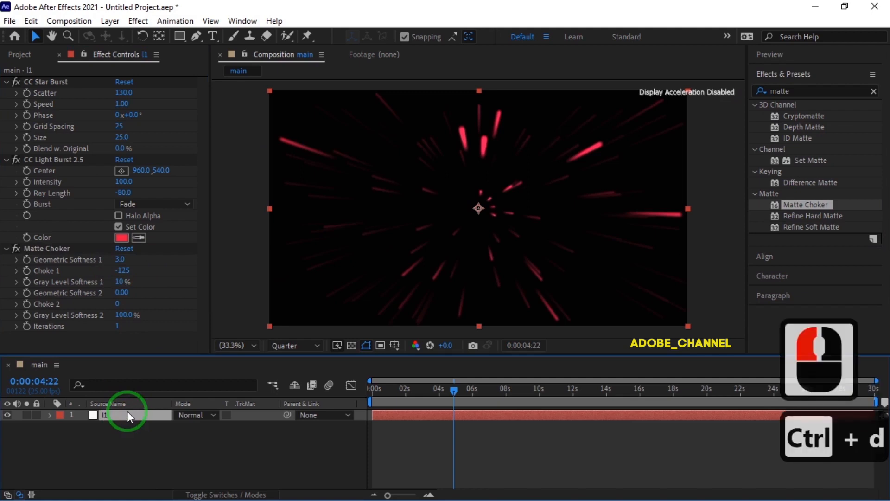
right_click(130, 413)
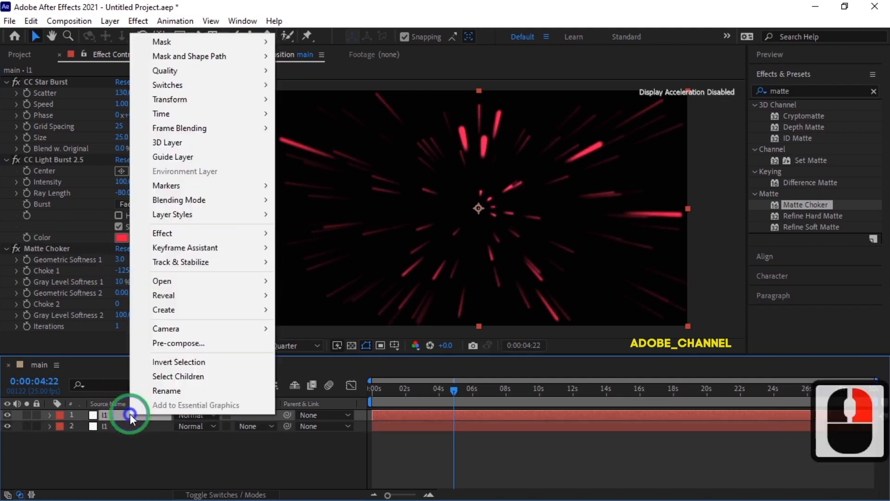
left_click(159, 389)
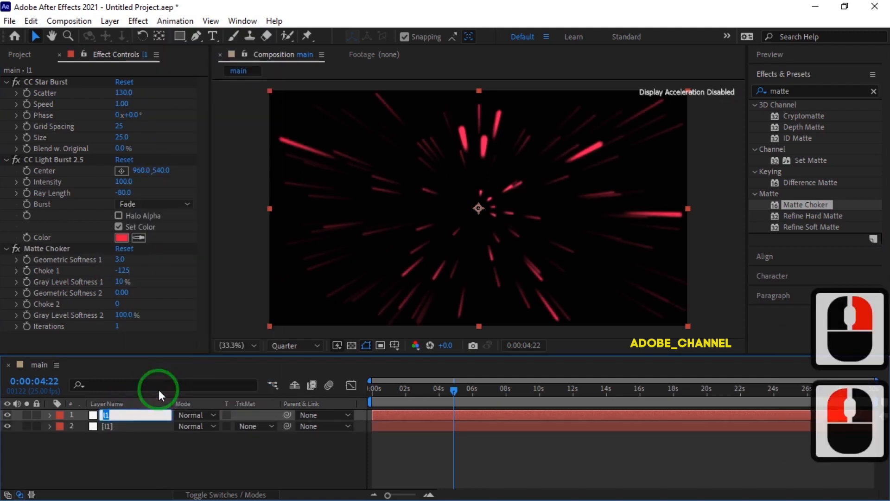
key("BackSpace")
type("l2")
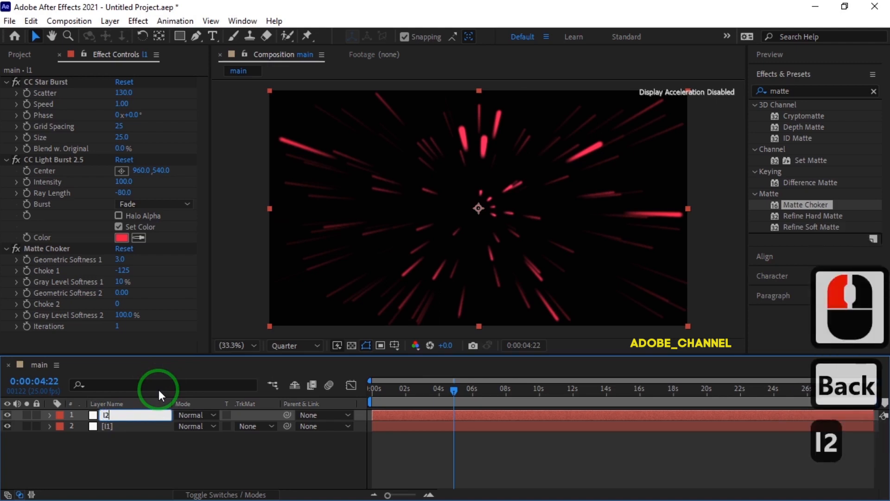
key("Return")
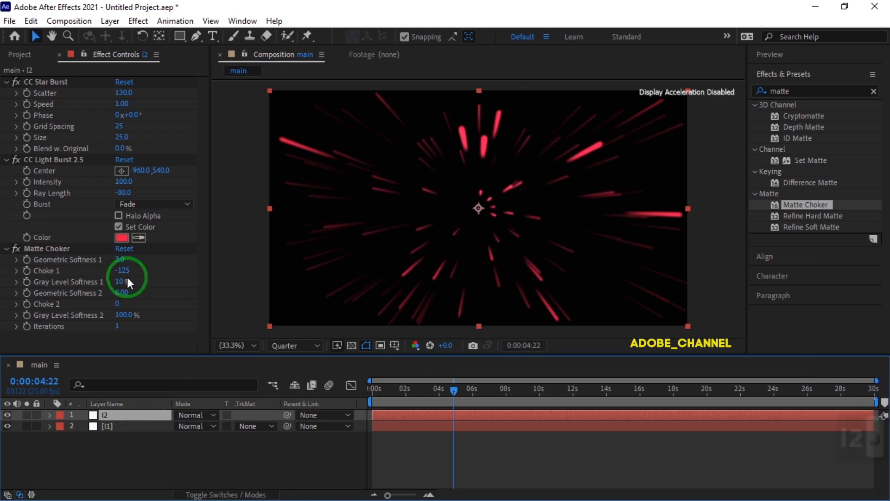
Change the light burst color on the l2 layer to a saturated blue-violet
left_click(122, 238)
left_click(203, 157)
left_click(178, 112)
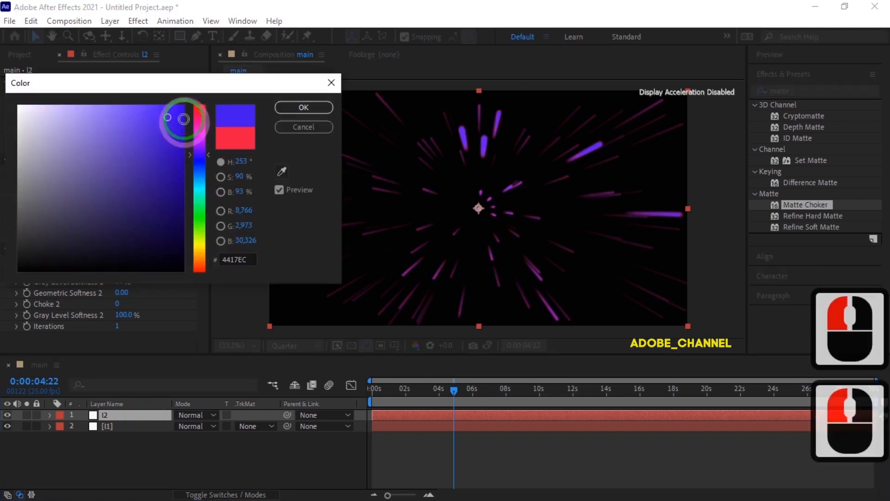
left_click(304, 109)
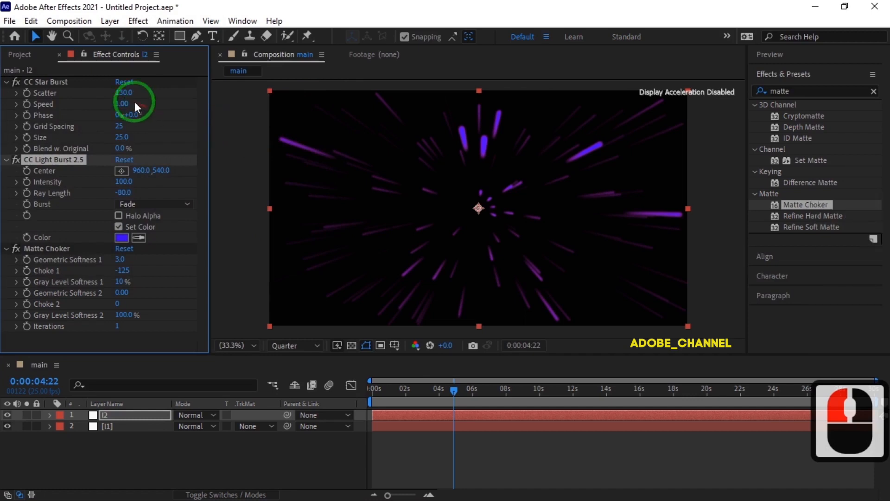
Set the l2 layer's CC Star Burst Scatter to 180 and Phase to 68°
left_click(123, 93)
left_click_drag(123, 93, 161, 99)
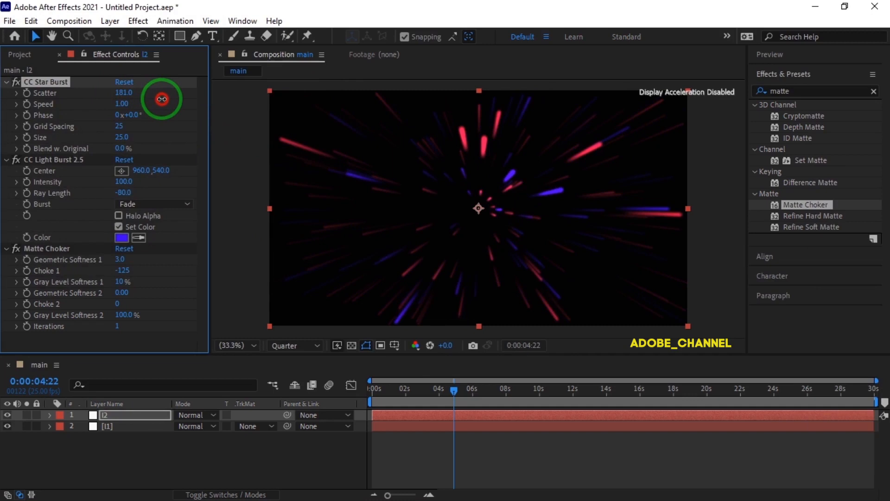
mouse_move(161, 99)
left_mouse_down()
mouse_move(132, 115)
mouse_move(197, 113)
mouse_move(177, 116)
left_mouse_up()
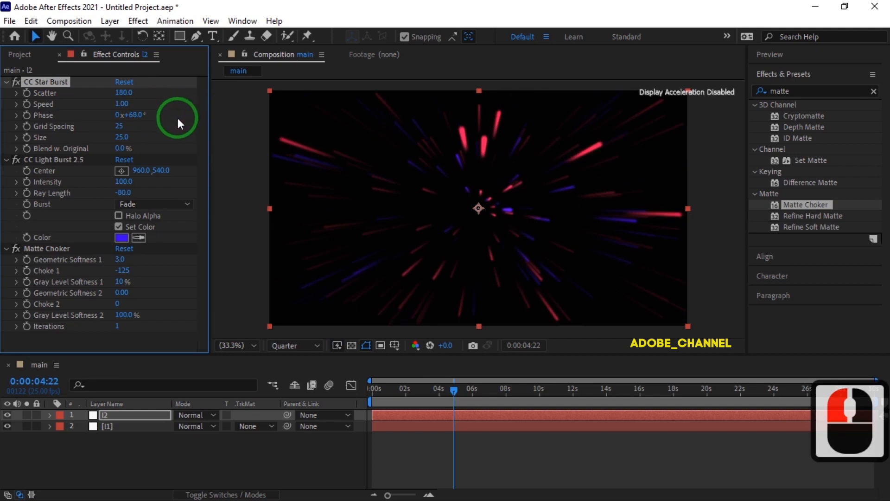
Rotate the l2 layer to 154° so its streaks are offset from the l1 layer
left_click(133, 415)
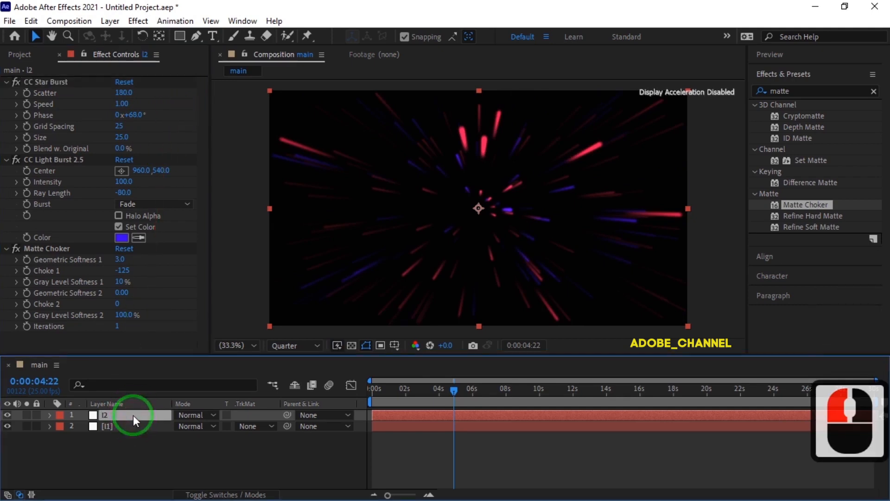
key("r")
left_click_drag(194, 431, 303, 434)
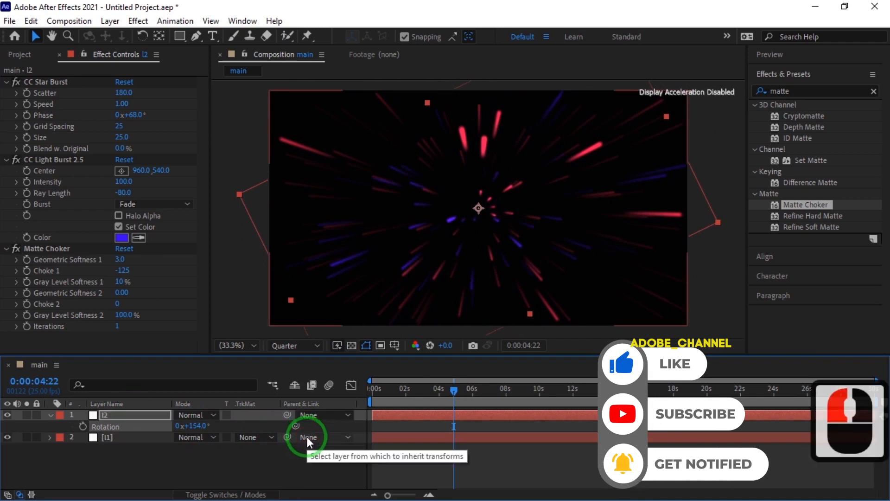
Duplicate the l2 layer to make a third streak layer, l3
left_click(52, 413)
double_click(129, 413)
key("ctrl+d")
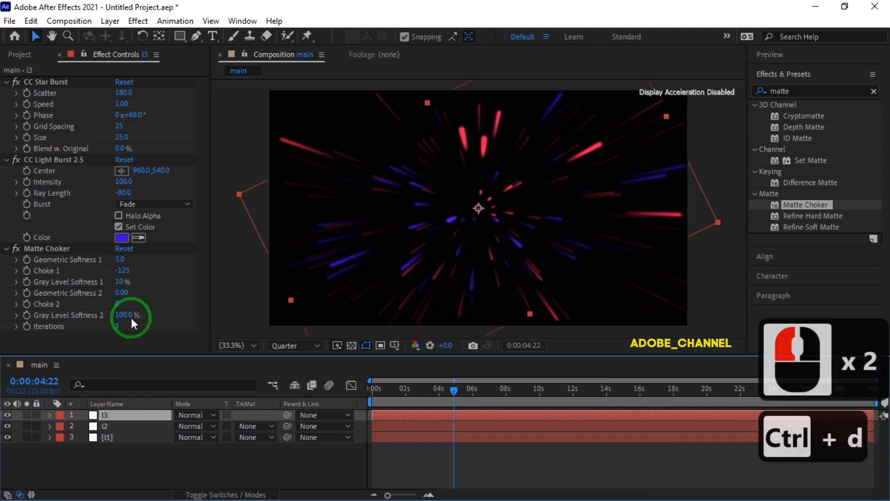
Change the l3 layer's light burst color to bright green and rotate the layer to 265°
left_click(122, 237)
left_click(202, 224)
left_click(302, 107)
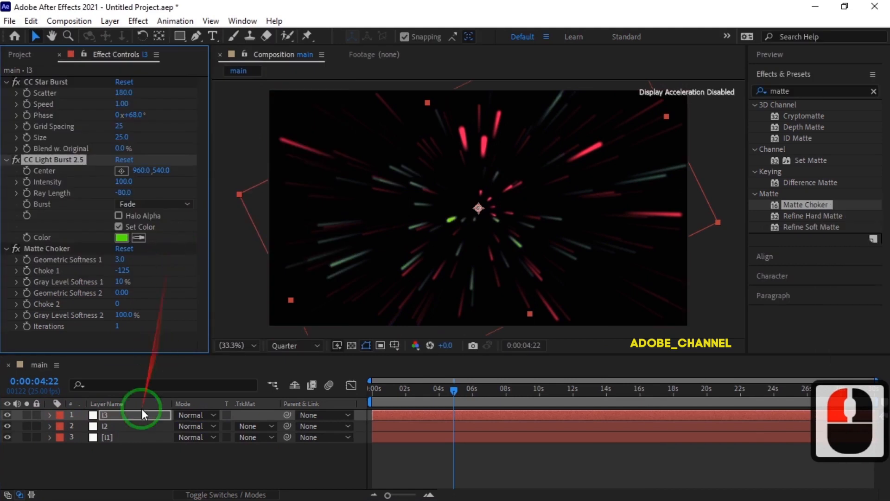
key("r")
left_click_drag(187, 426, 277, 437)
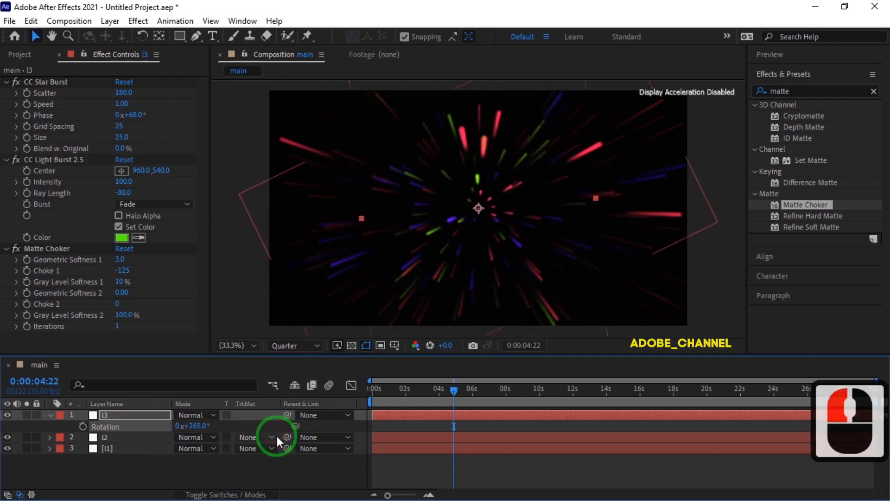
Set the l3 layer's CC Star Burst Scatter to 214, Phase to 51° and Grid Spacing to 32
left_click(123, 93)
left_click_drag(123, 92, 147, 95)
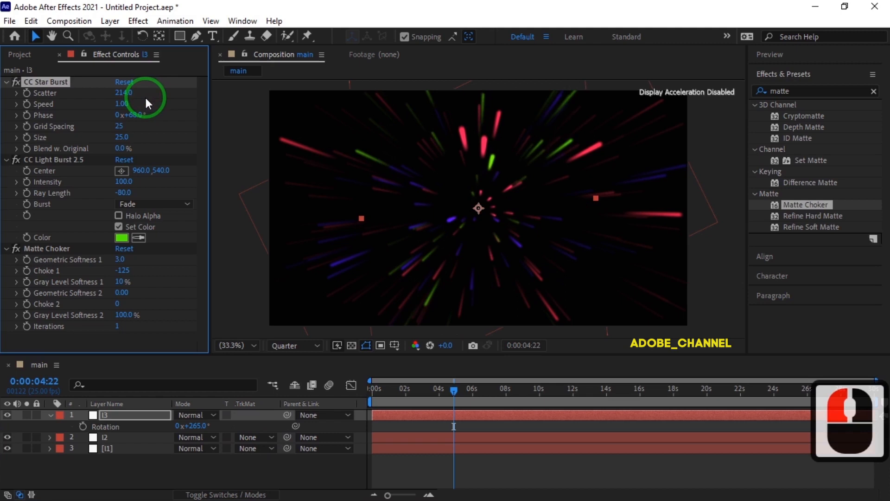
left_click(135, 116)
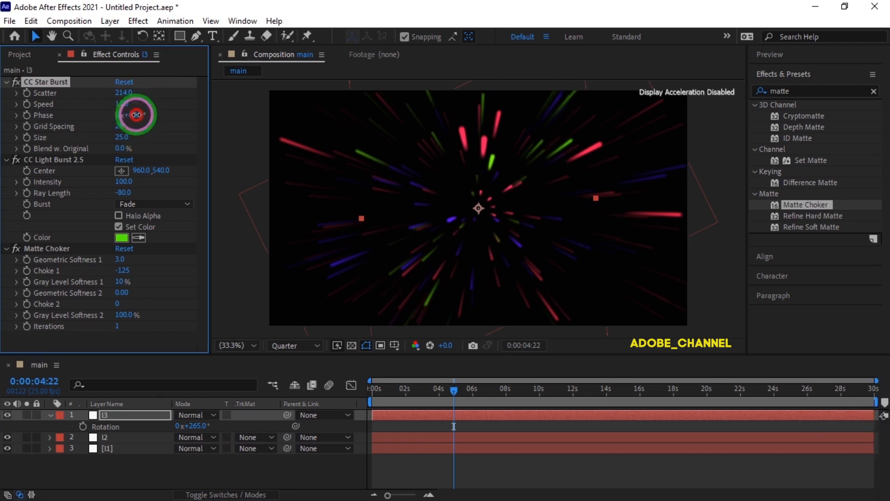
left_click_drag(135, 116, 123, 115)
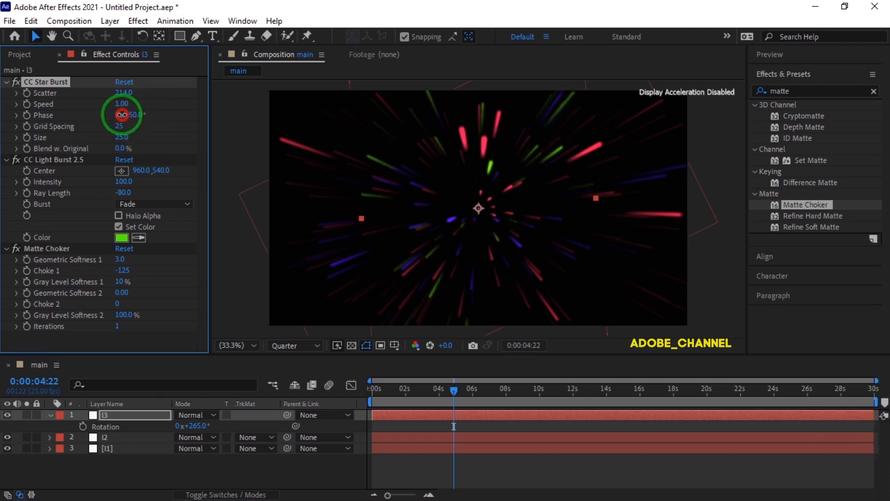
left_click(121, 125)
left_click_drag(121, 126, 131, 132)
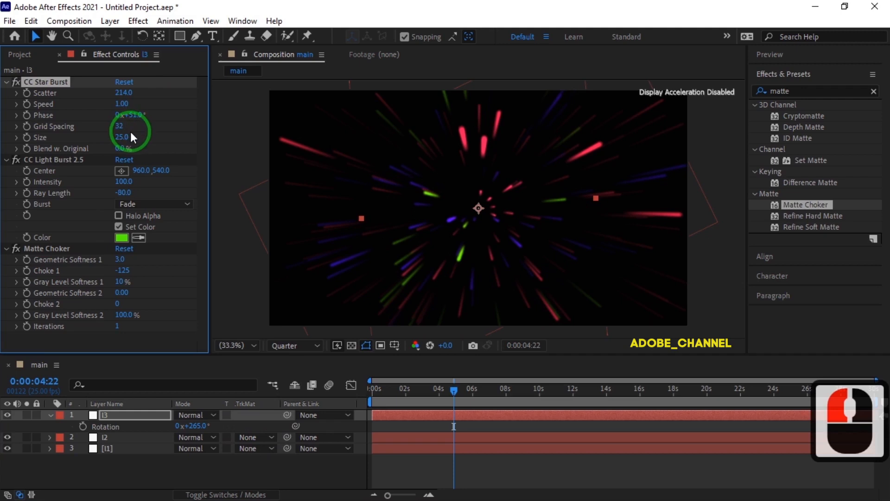
left_click(51, 416)
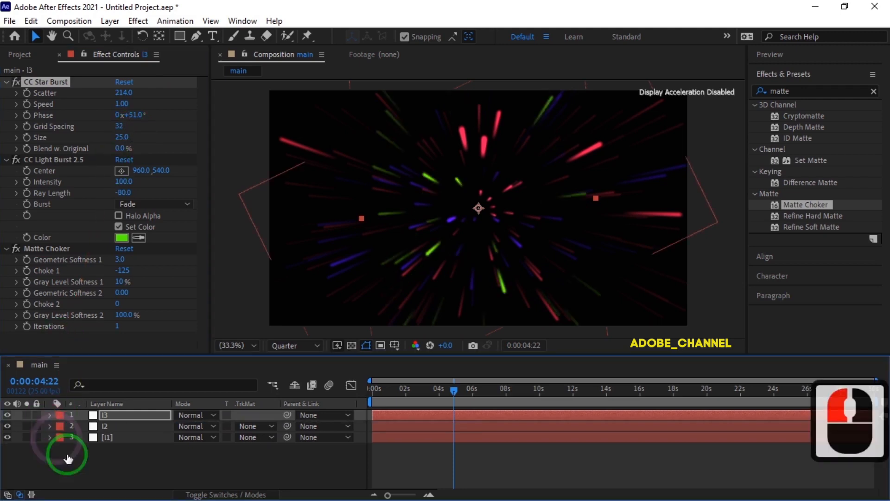
Pre-compose the l1, l2 and l3 layers into a new composition named light
left_click_drag(99, 461, 104, 411)
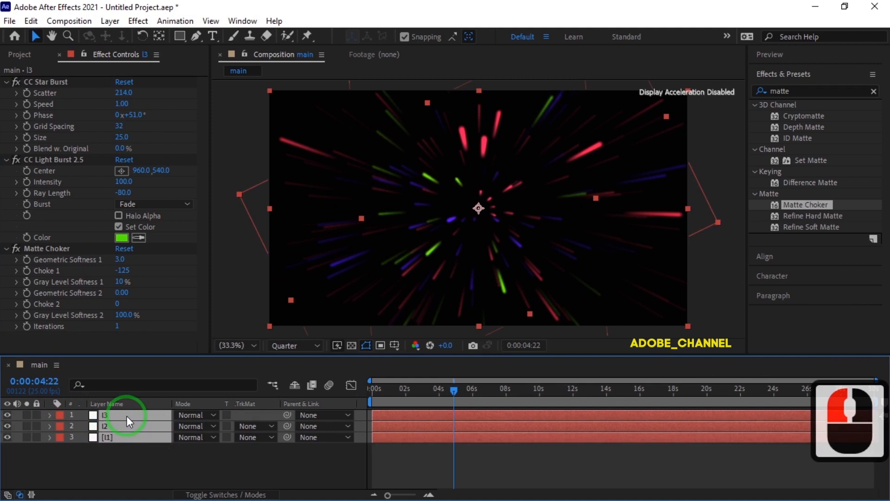
right_click(126, 416)
left_click(173, 346)
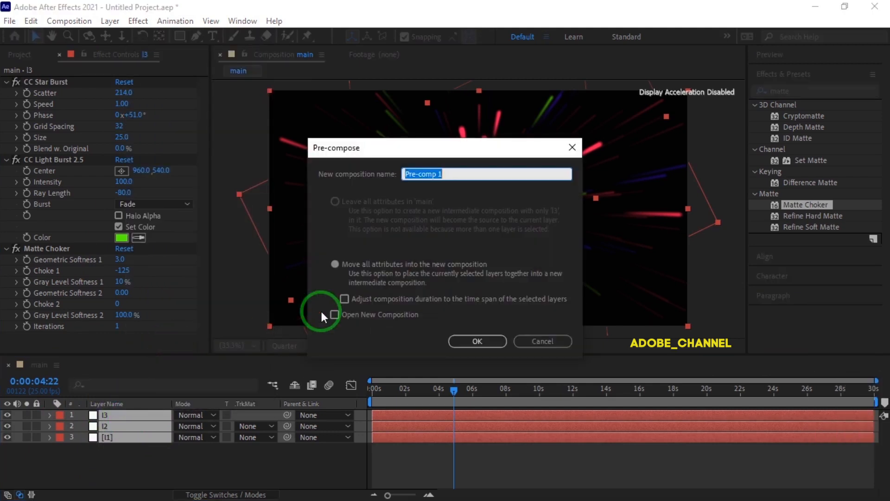
type("light")
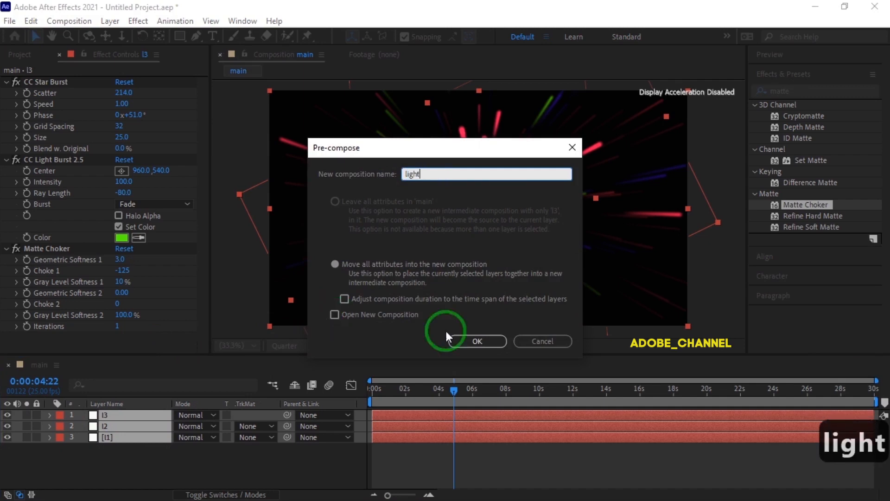
left_click(477, 341)
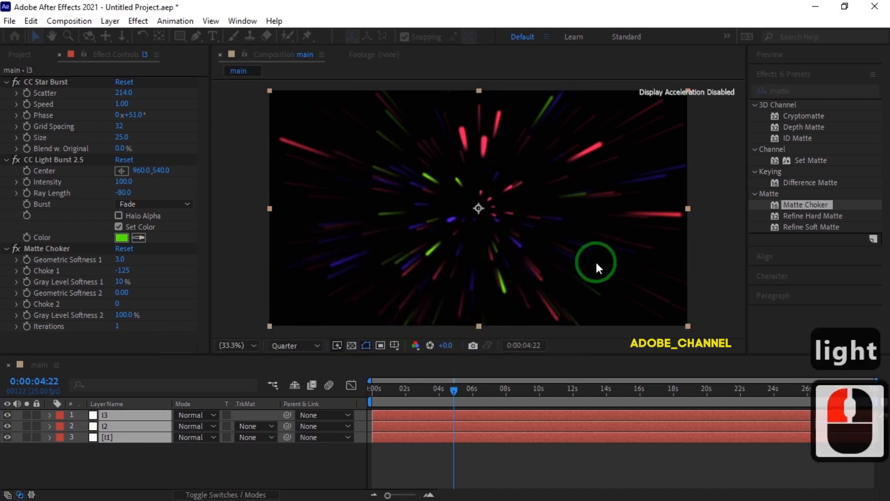
Add the CC Lens effect to the light layer and set its Size to 152
left_click(798, 92)
type("l")
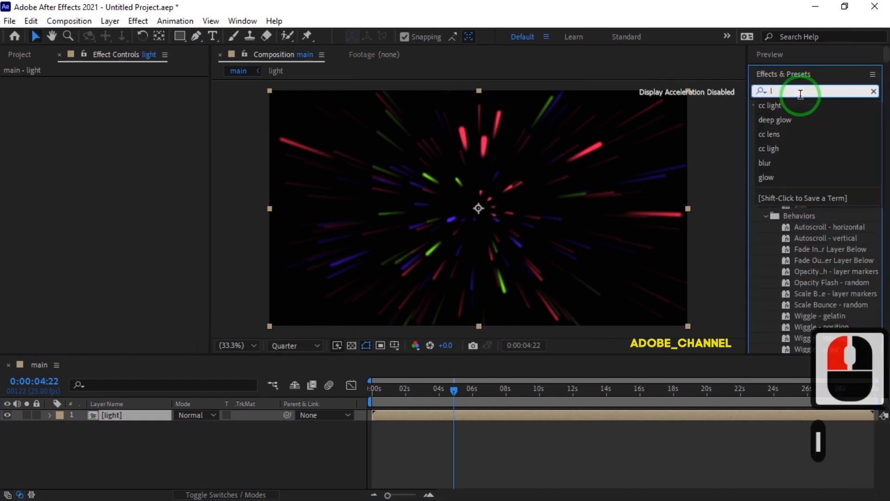
type("ens")
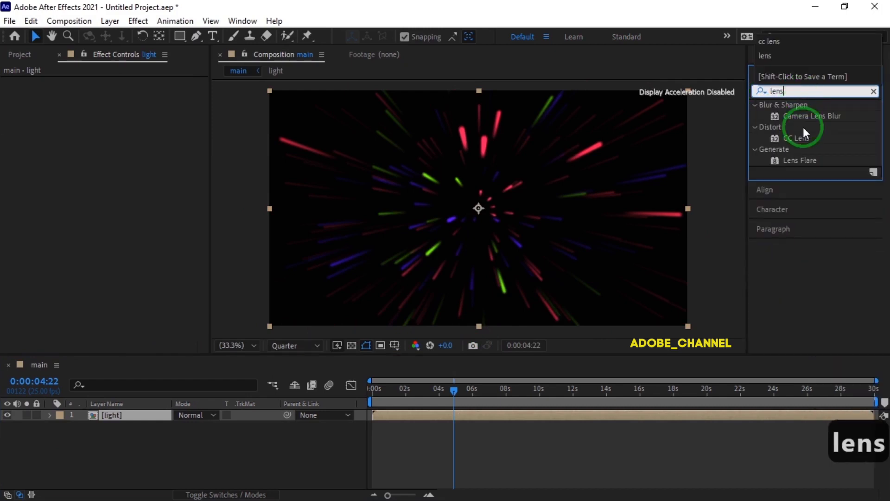
double_click(799, 138)
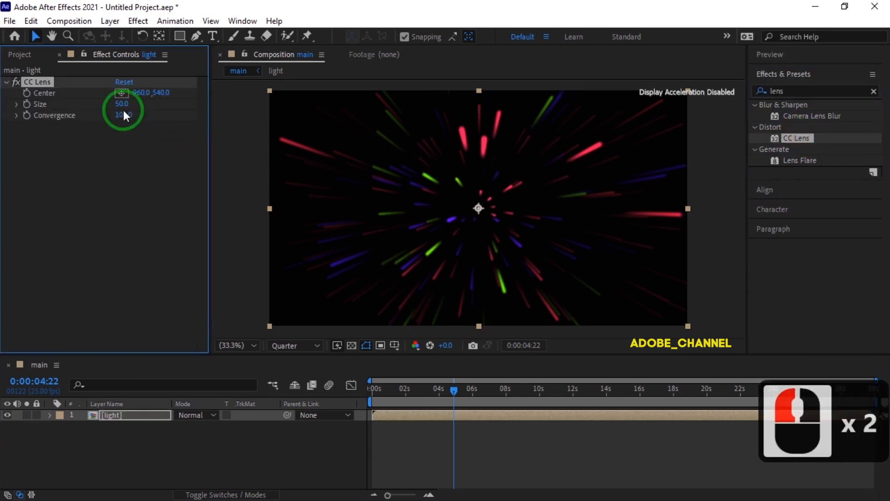
left_click_drag(122, 103, 195, 114)
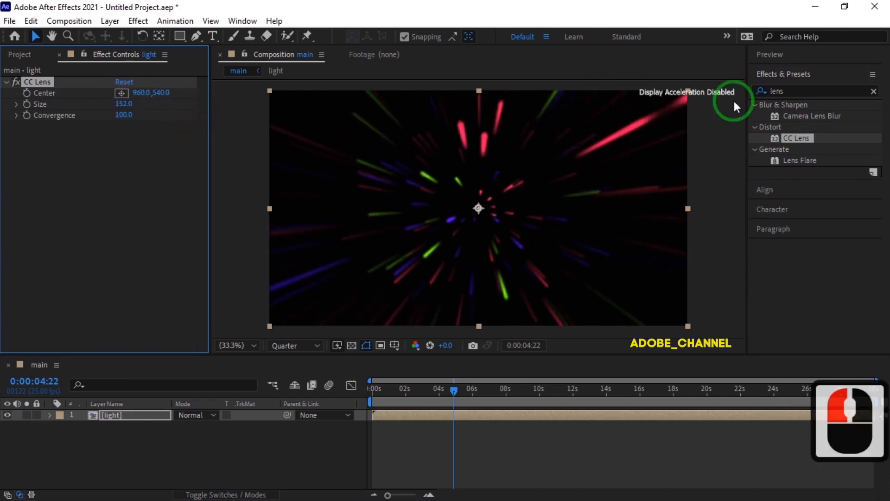
Add the Deep Glow effect to the light layer after CC Lens
left_click(788, 91)
double_click(765, 93)
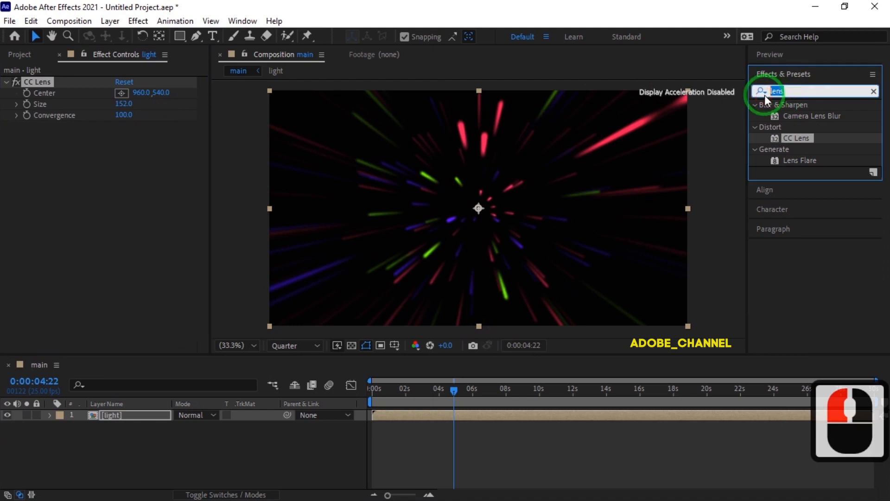
type("deep")
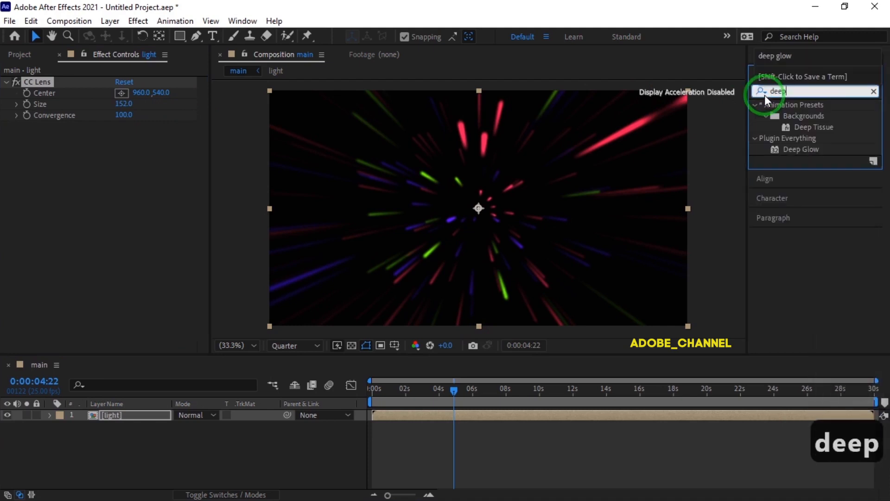
double_click(803, 149)
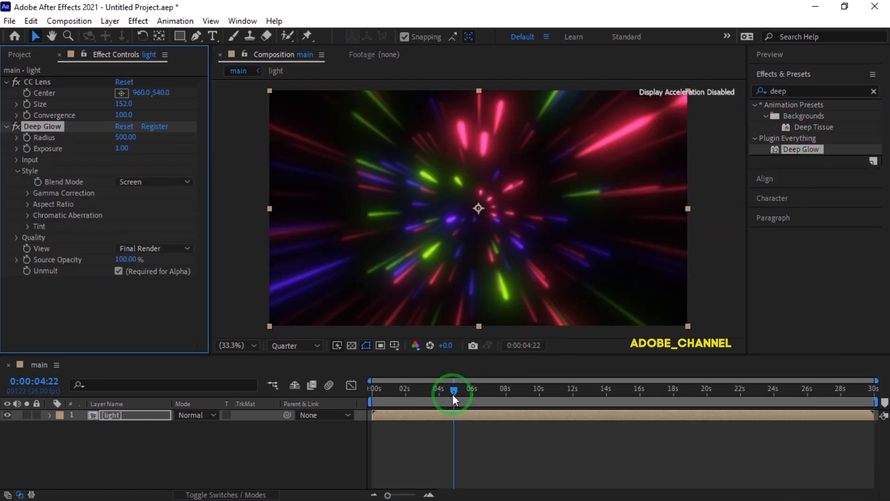
Preview the glowing streak animation from the start of the main composition, and stop the playback
left_click_drag(454, 390, 348, 394)
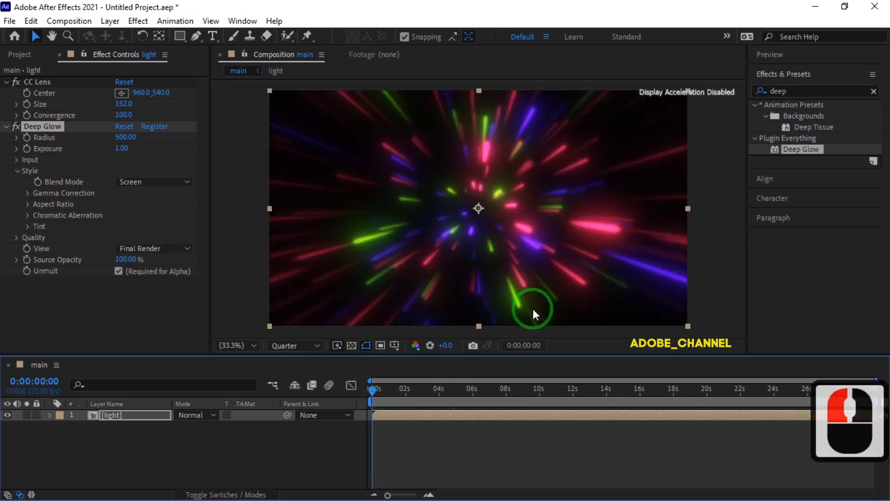
left_click(813, 54)
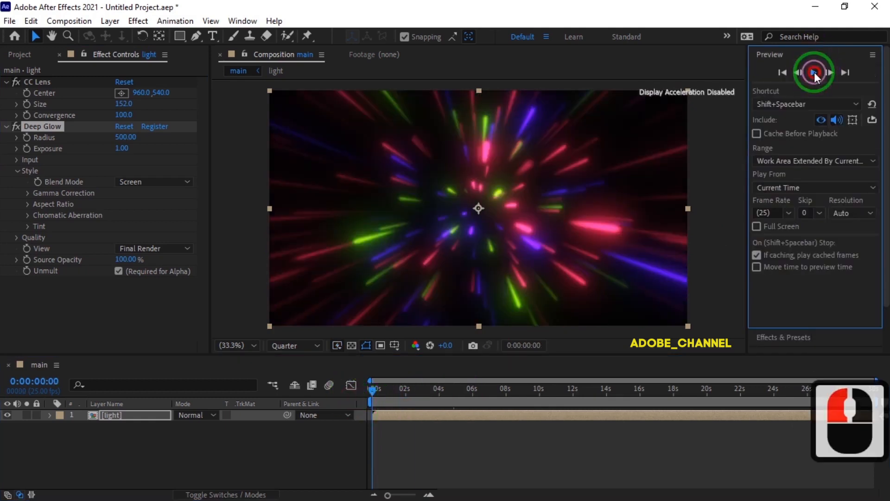
left_click(814, 72)
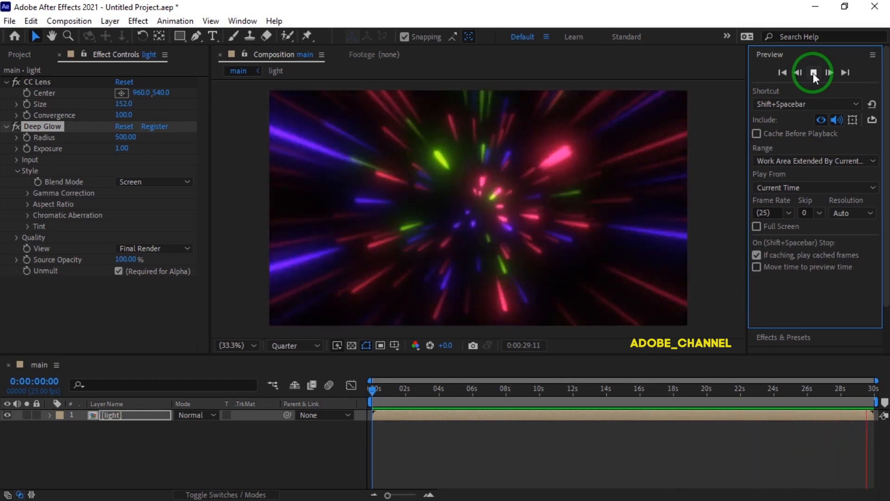
left_click(814, 73)
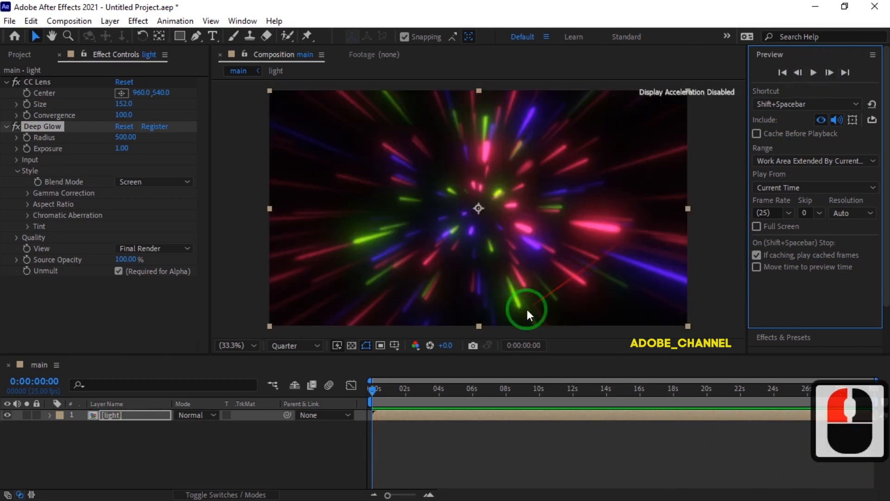